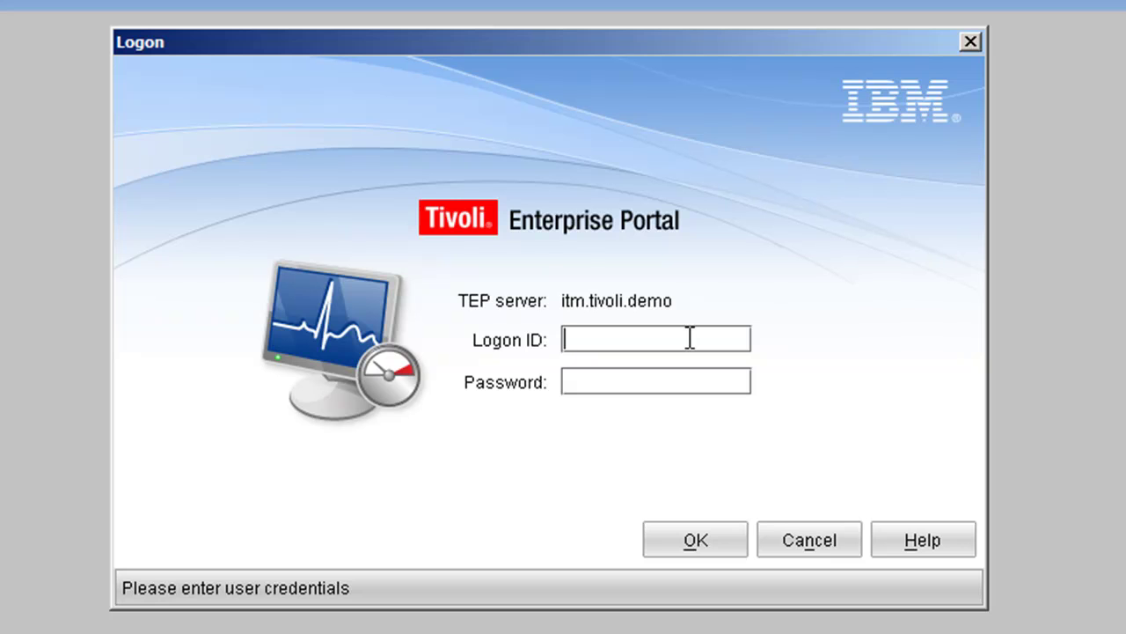
Step: Log on to the Tivoli Enterprise Portal as sysadmin with the administrator password
type("sysadmin")
key("Tab")
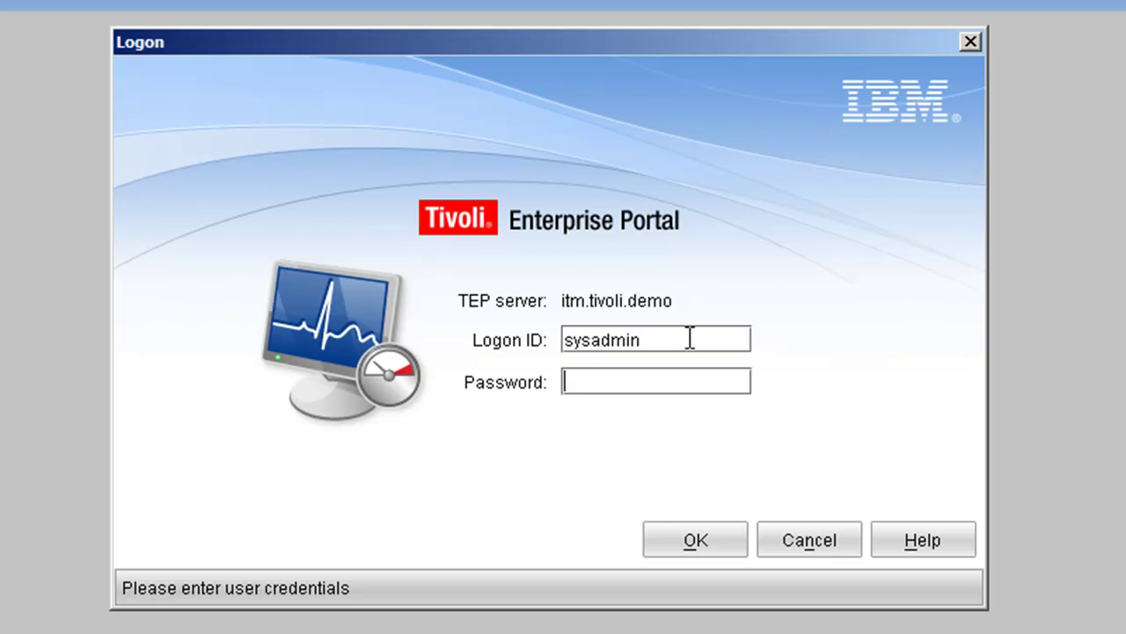
type("******")
left_click(728, 545)
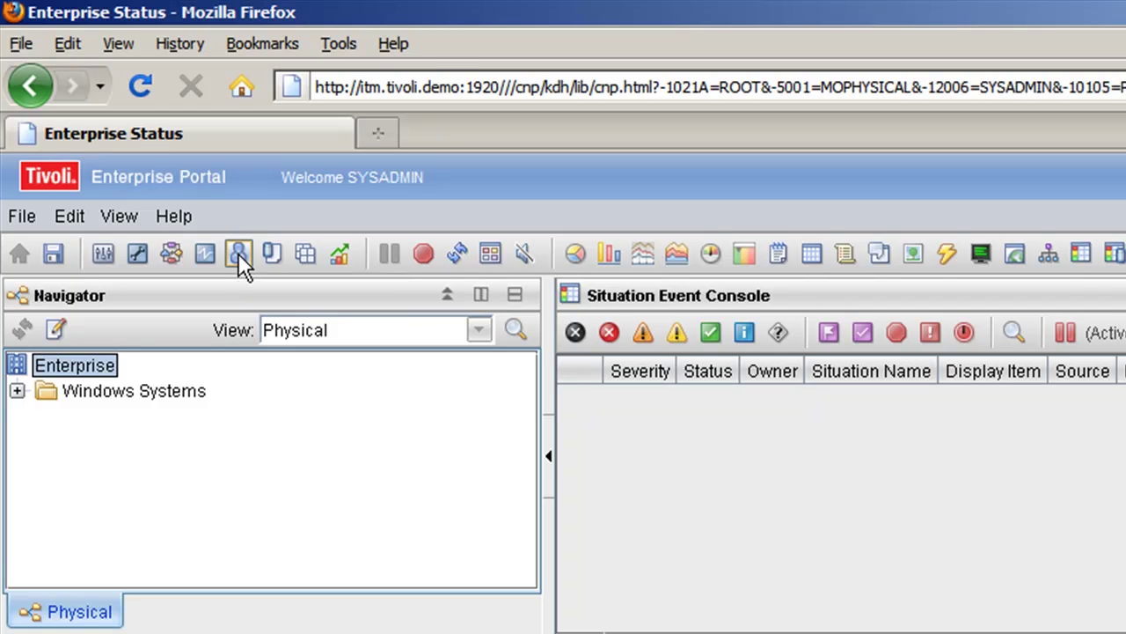
Step: In Administer Users, check the sysadmin user's actions, then bring up the tivoli user's actions
left_click(239, 255)
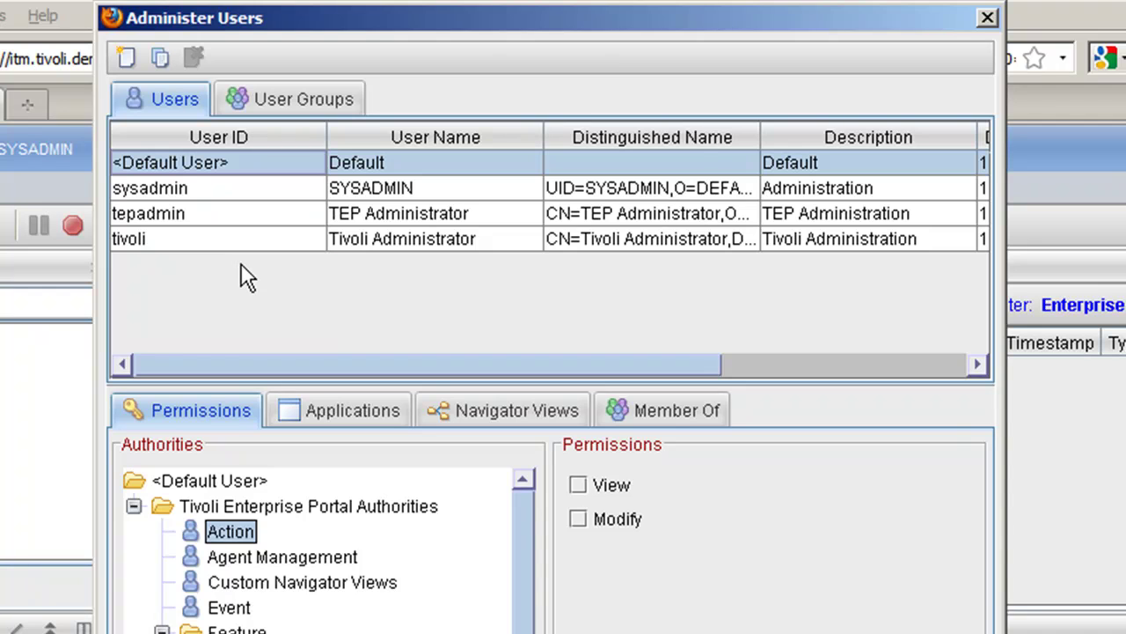
left_click(240, 201)
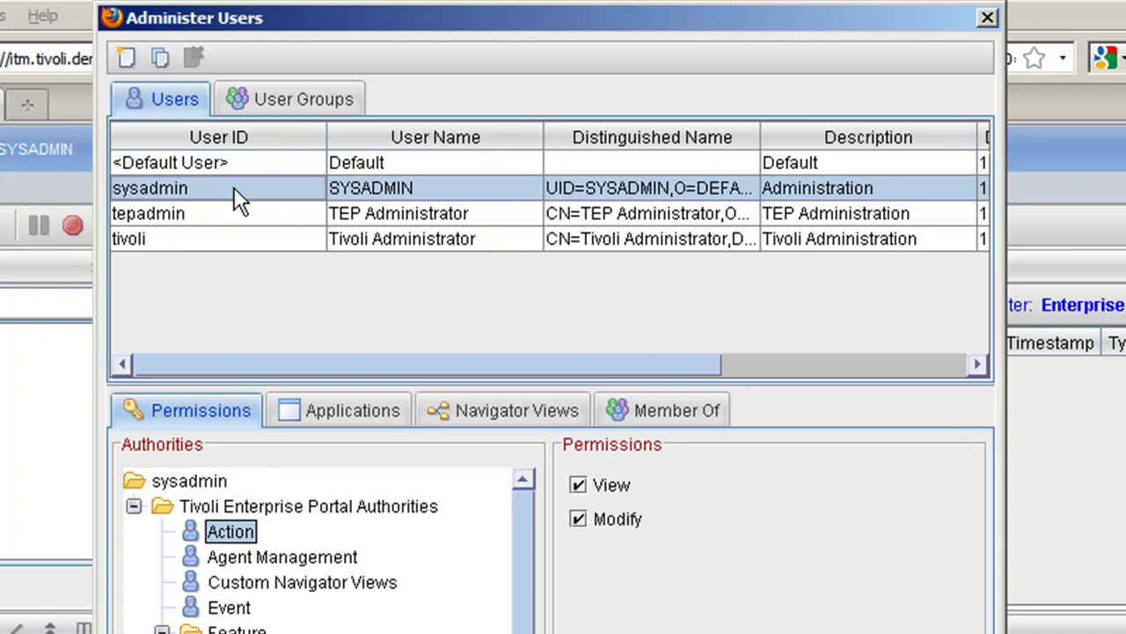
right_click(234, 188)
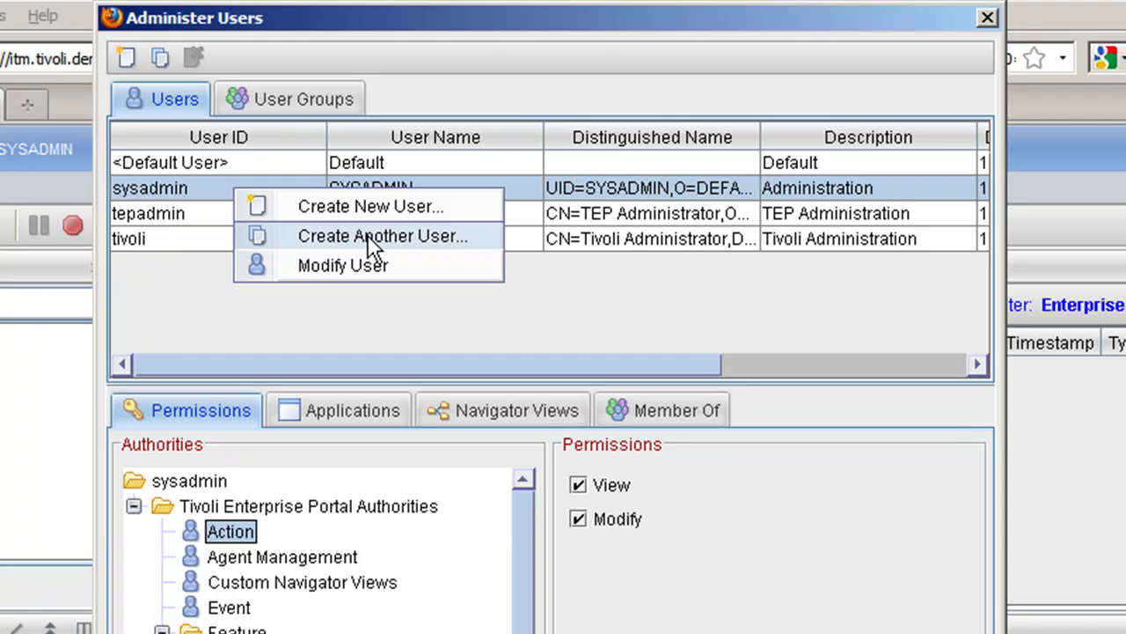
left_click(641, 317)
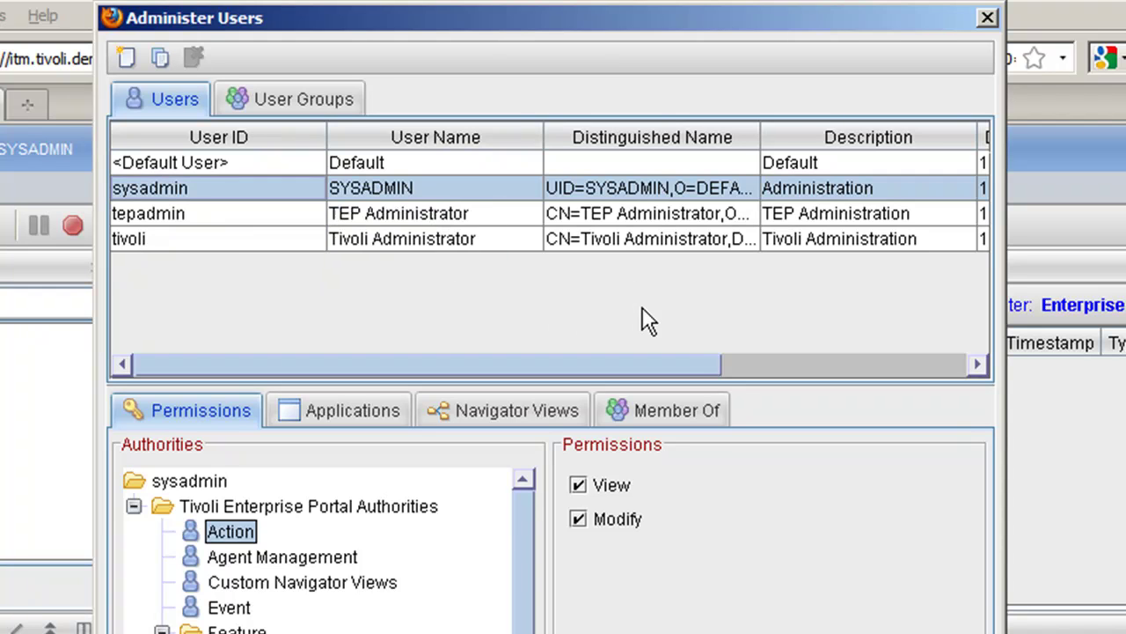
left_click(226, 238)
right_click(226, 239)
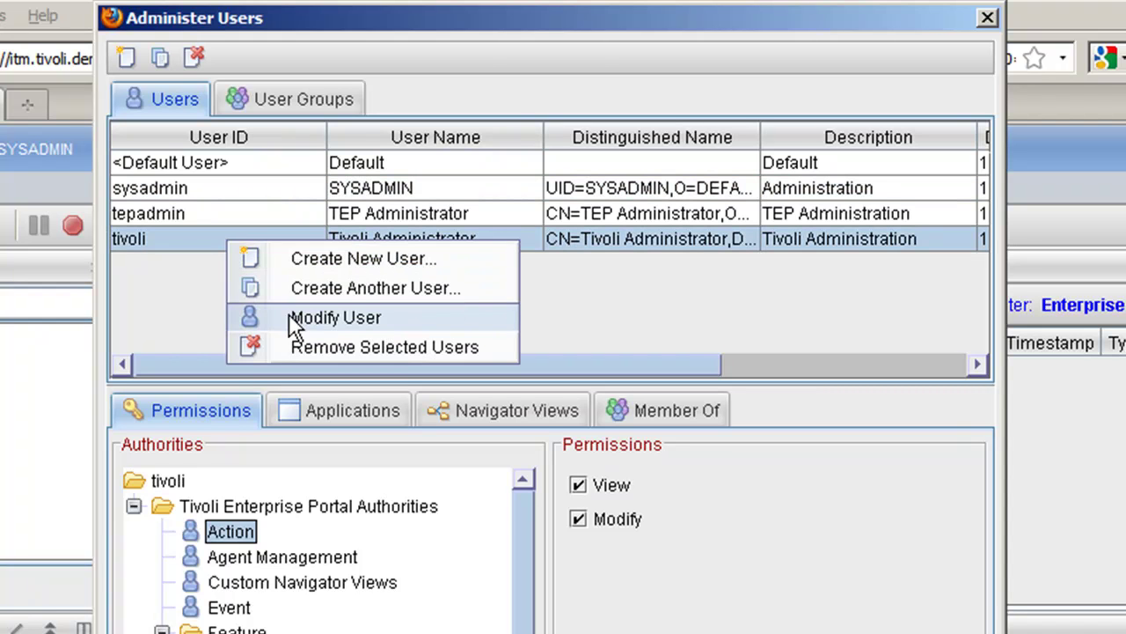
left_click(290, 318)
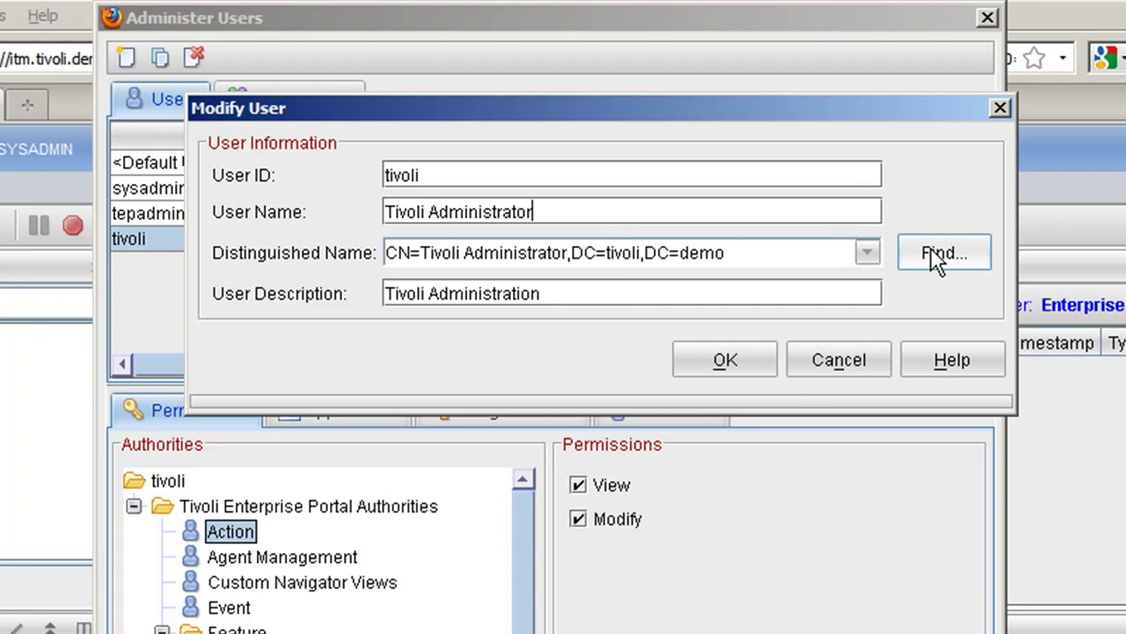
left_click(936, 264)
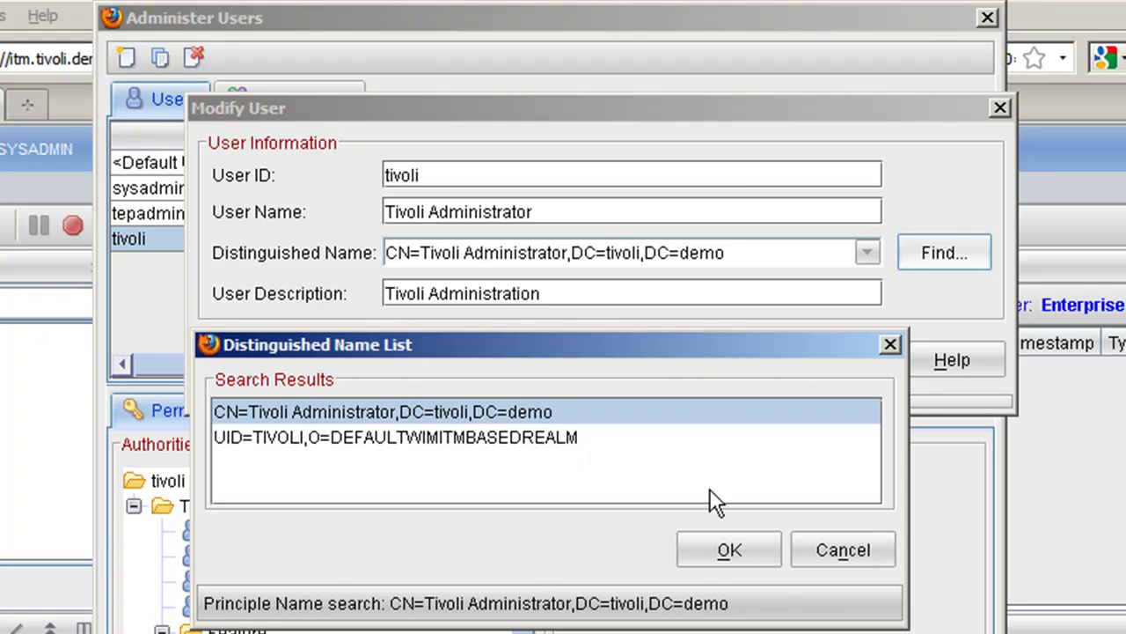
left_click(866, 568)
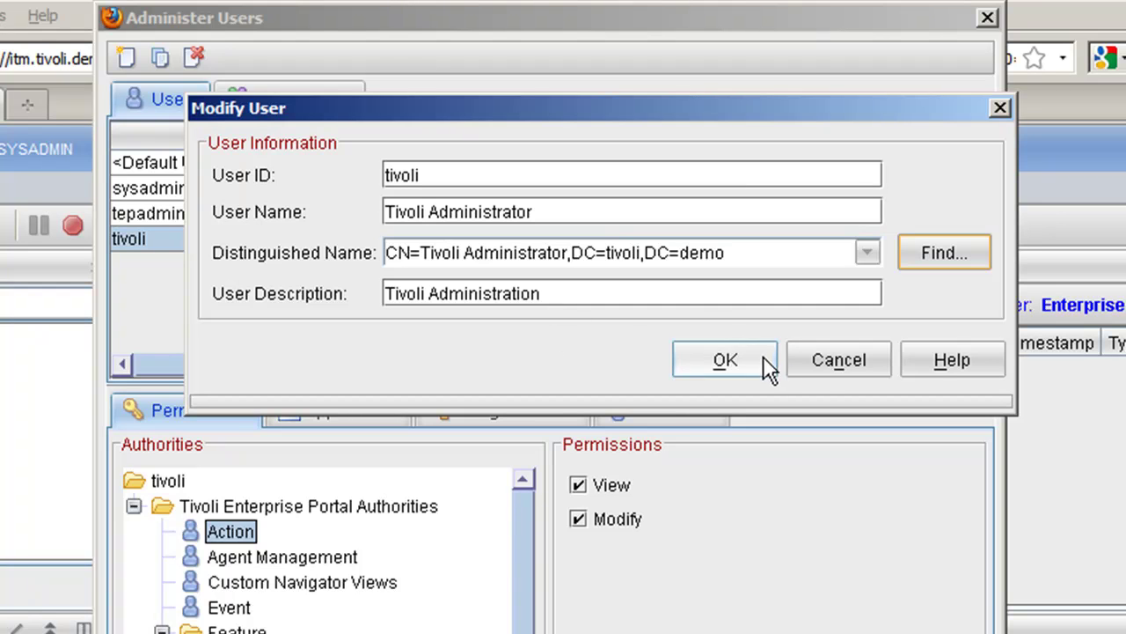
left_click(816, 361)
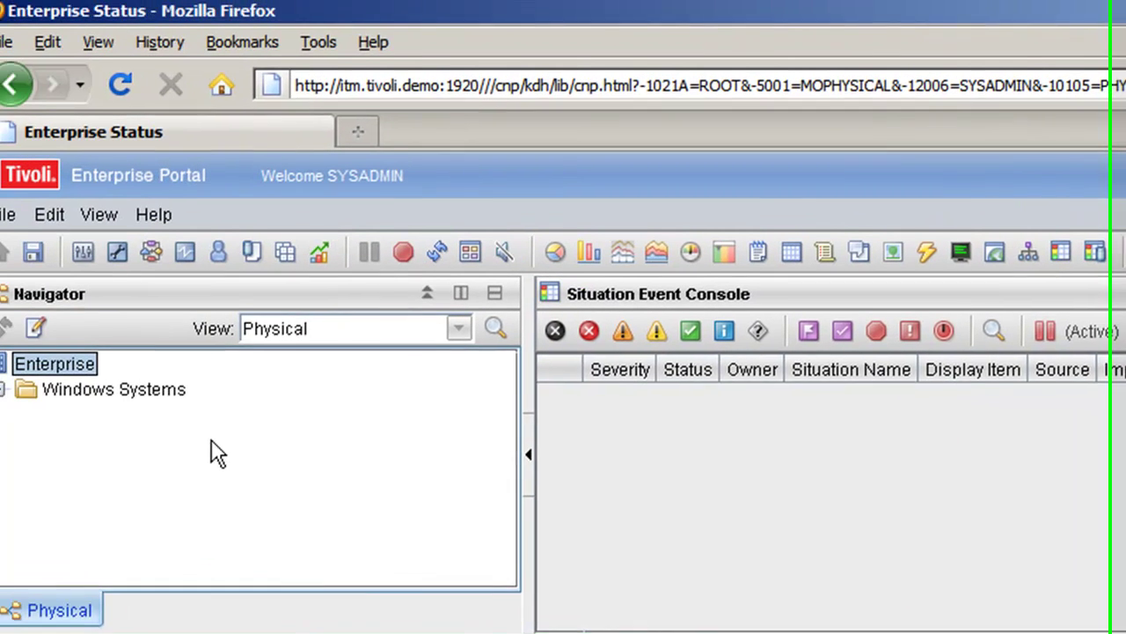
Step: Exit the Tivoli Enterprise Portal via File > Exit and confirm
left_click(20, 216)
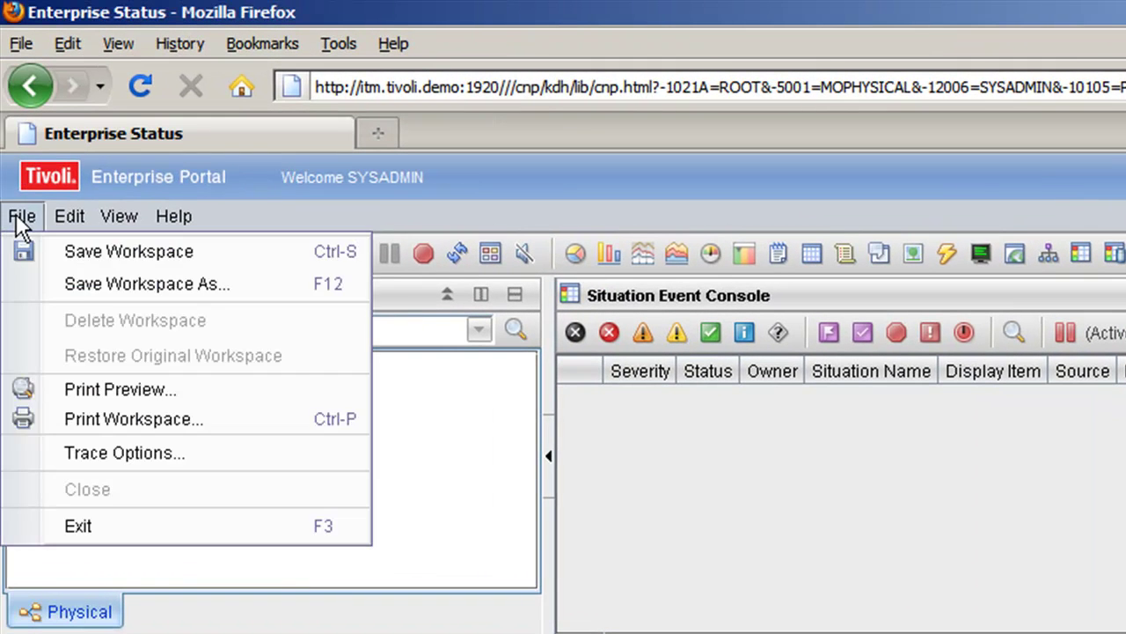
left_click(129, 530)
left_click(885, 609)
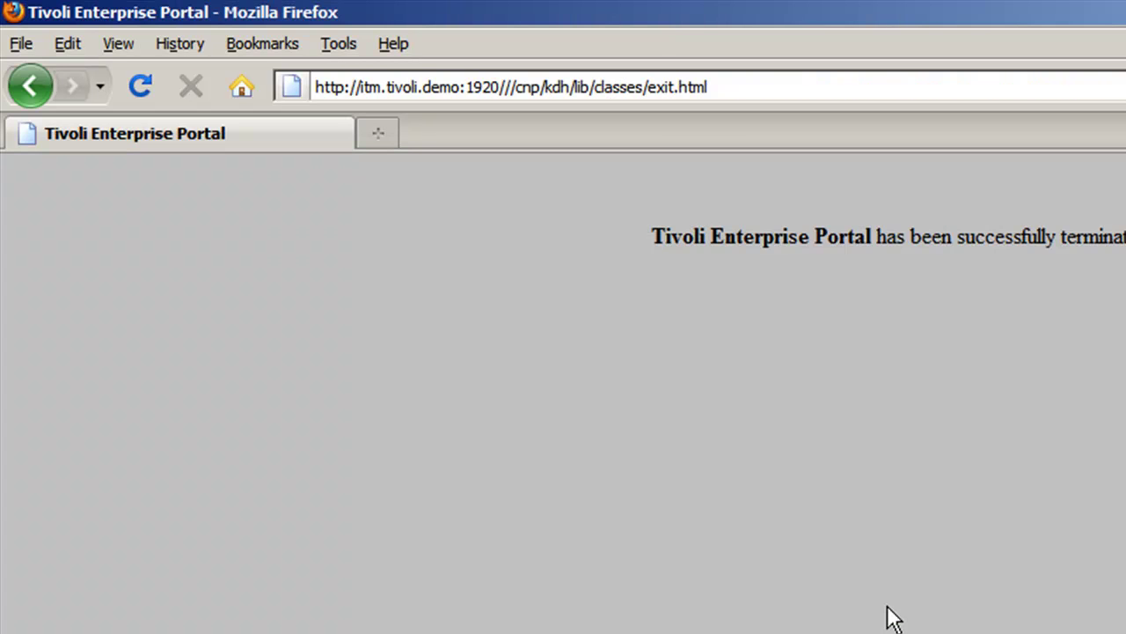
Step: Reopen the portal from the TEP bookmark and log on as tivoli with its password
left_click(246, 51)
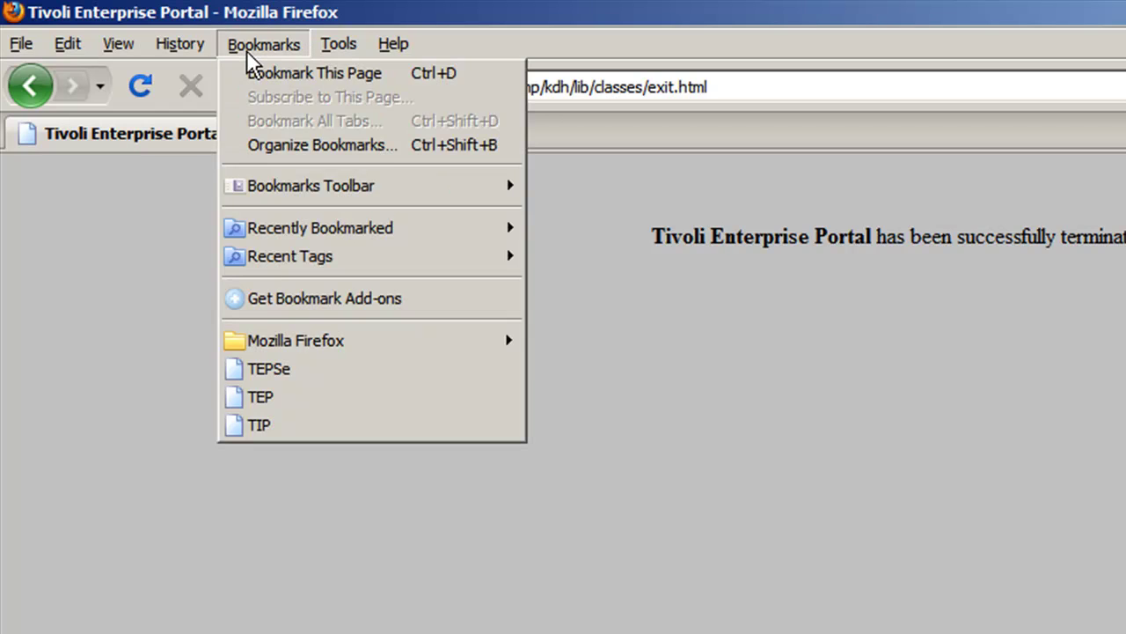
left_click(356, 398)
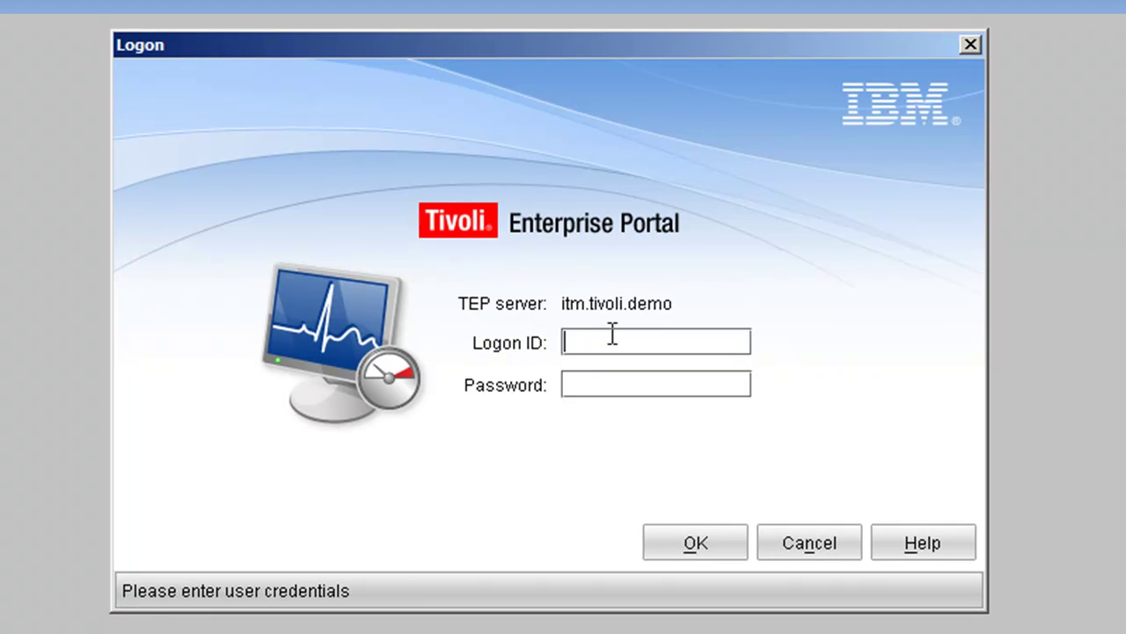
type("tivoli")
key("Tab")
type("******")
left_click(671, 546)
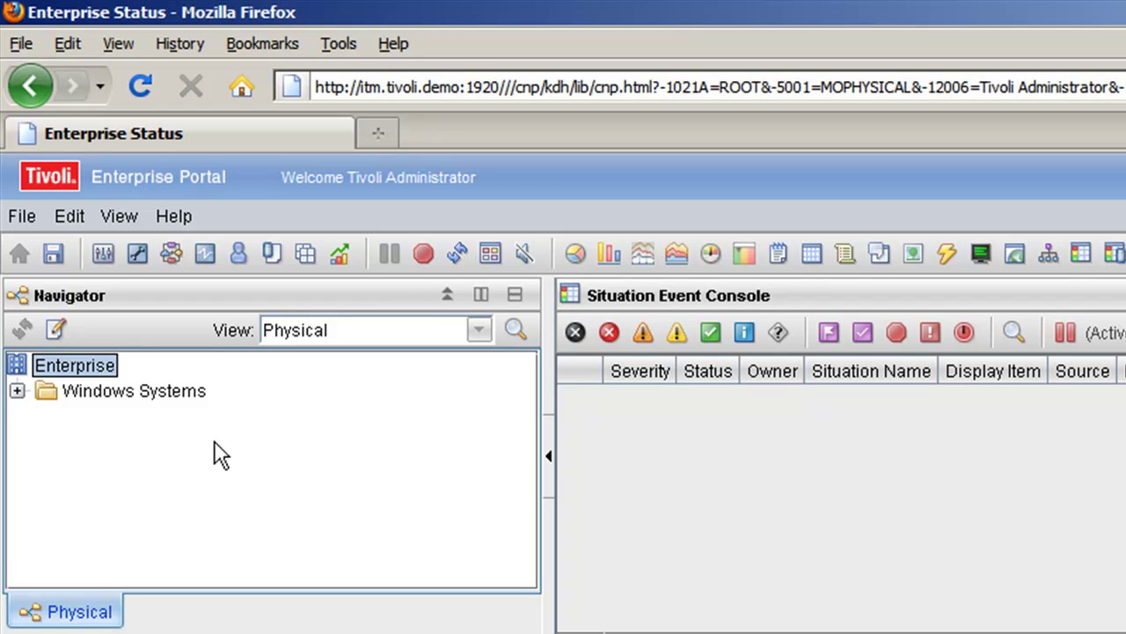
Step: Open Create or Edit Launch Definitions from the Enterprise navigator item's Launch... option
right_click(87, 370)
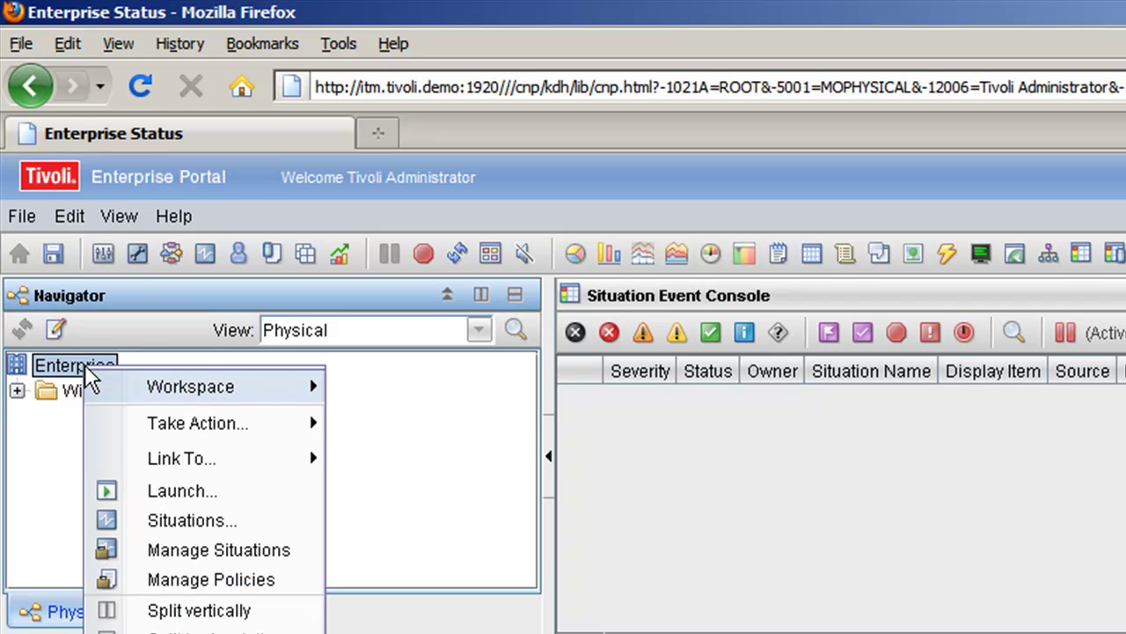
left_click(199, 493)
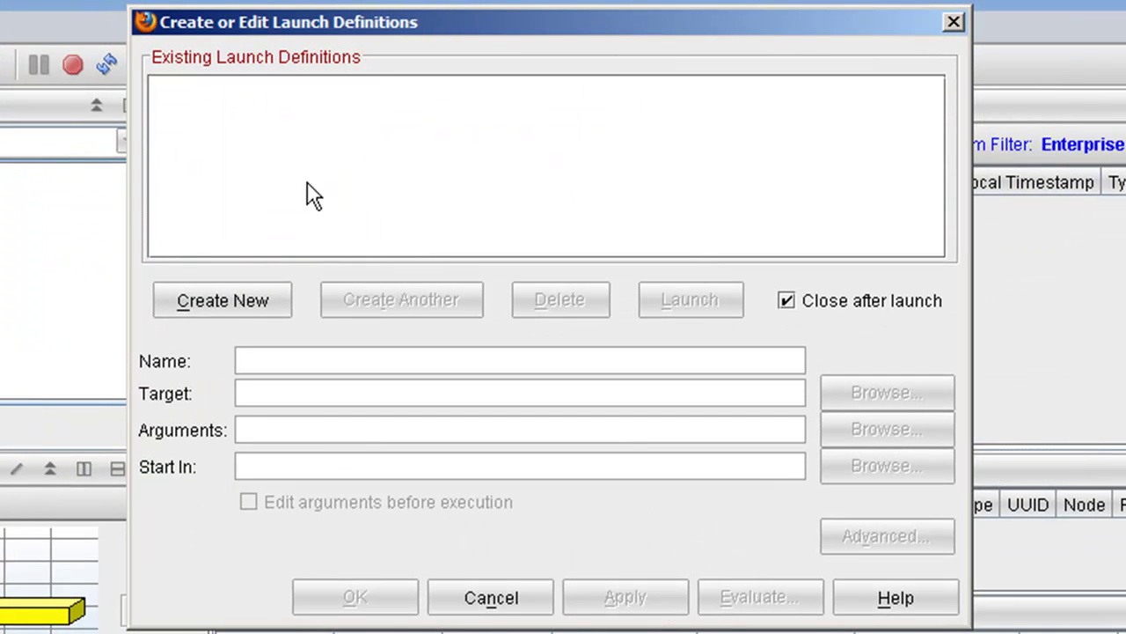
Step: Create a new launch definition named 'Launch TCR (Firefox)'
left_click(234, 303)
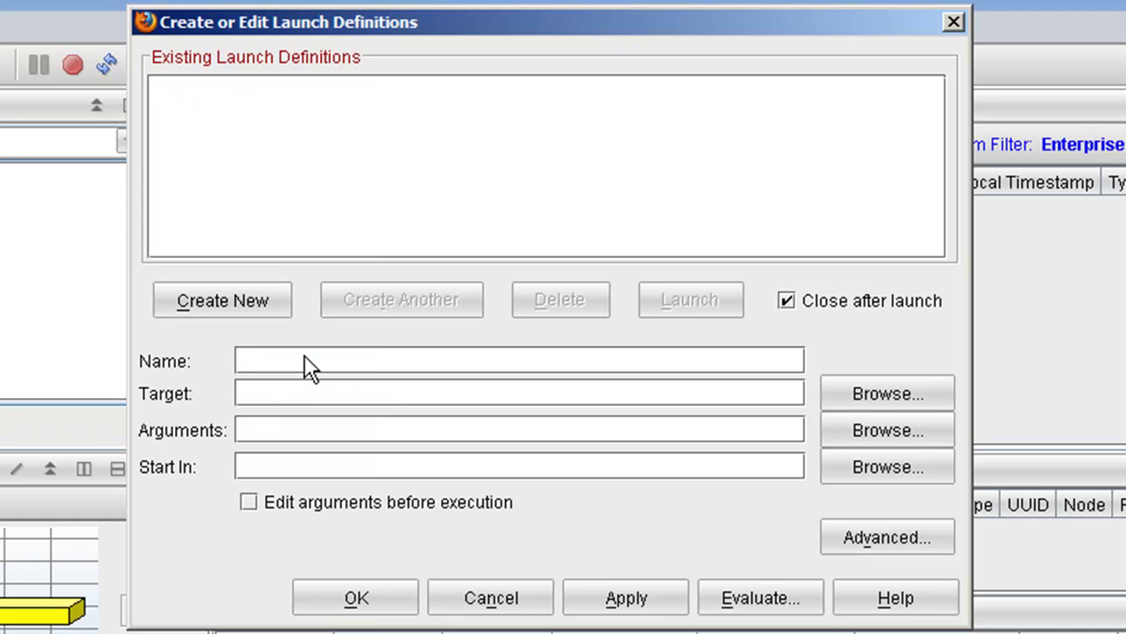
type("Launch TCR (Firefox")
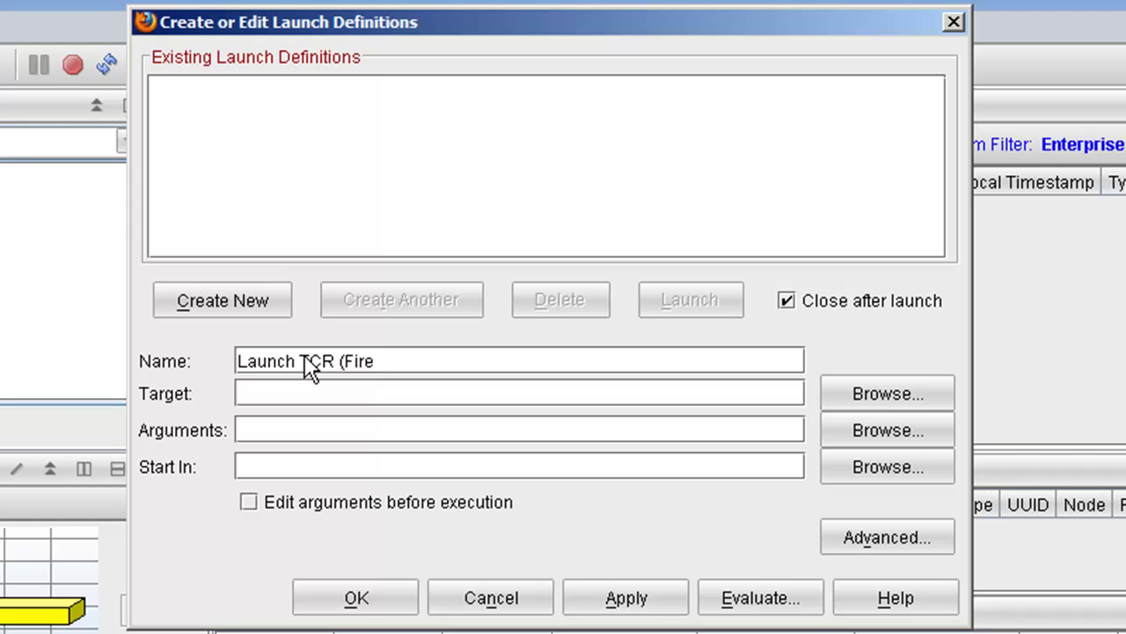
type(")")
Step: Copy the Firefox shortcut's target path C:\Program Files\Mozilla Firefox\firefox.exe for the launch definition
left_click(315, 402)
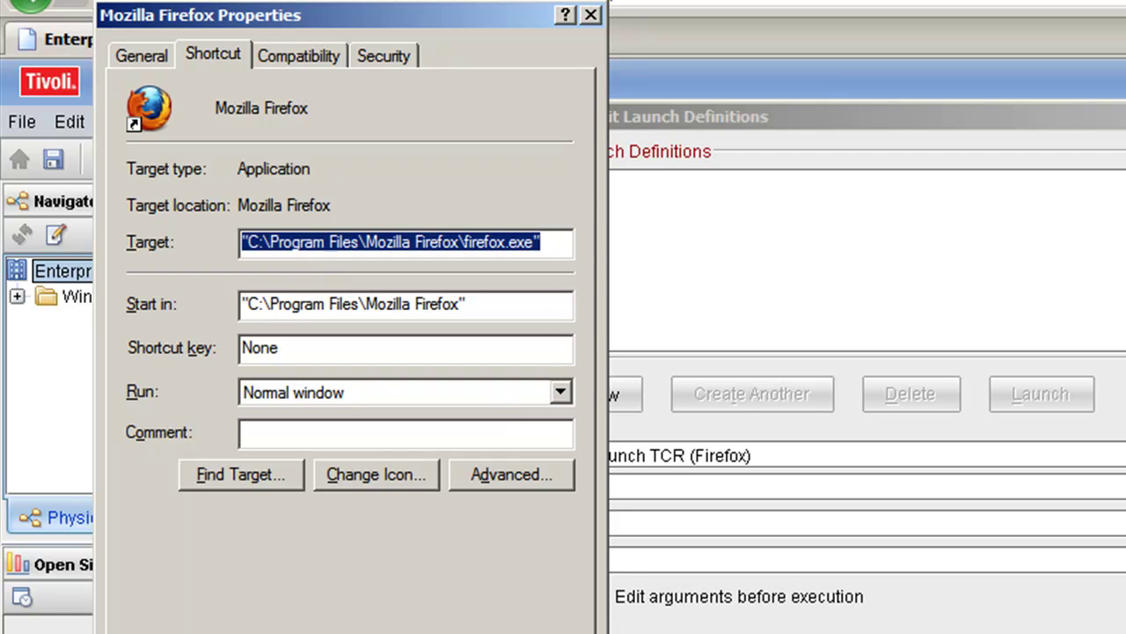
left_click(652, 484)
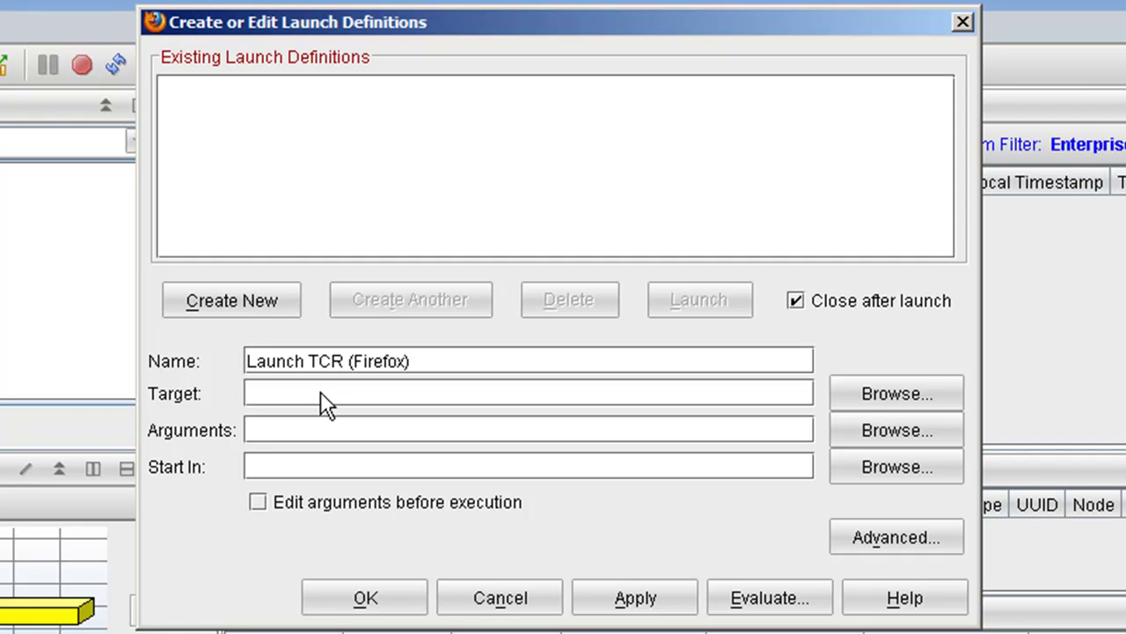
Step: Set the target to C:\Program Files\Mozilla Firefox\firefox.exe, apply, and close the dialog
type("\"C:\\Program Files\\Mozilla Firefox\\firefox.exe\"")
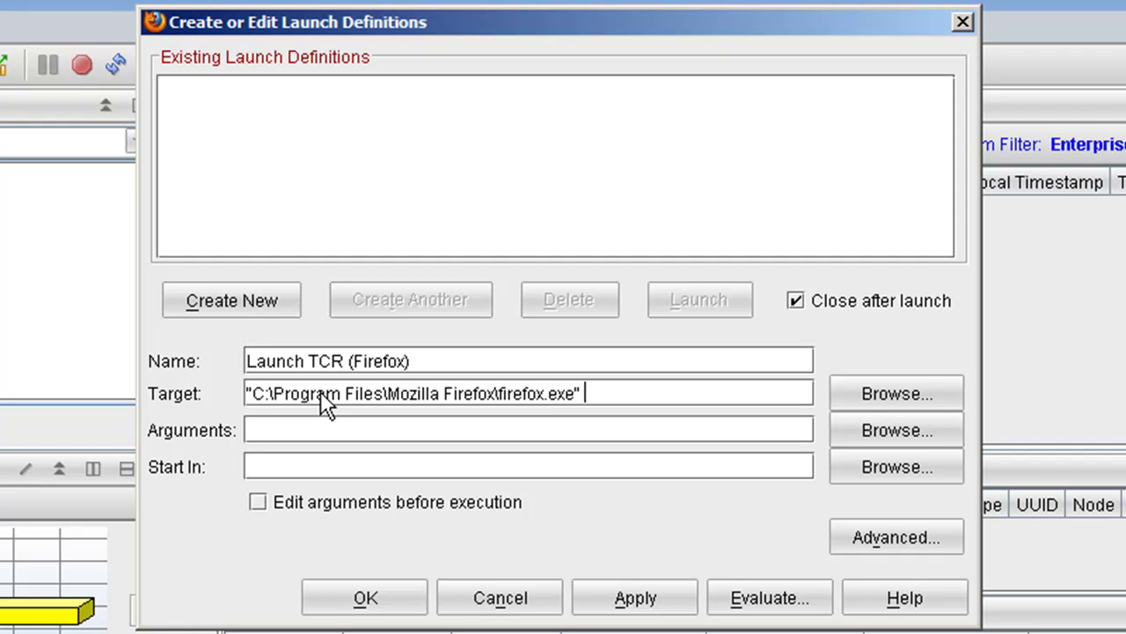
left_click(658, 602)
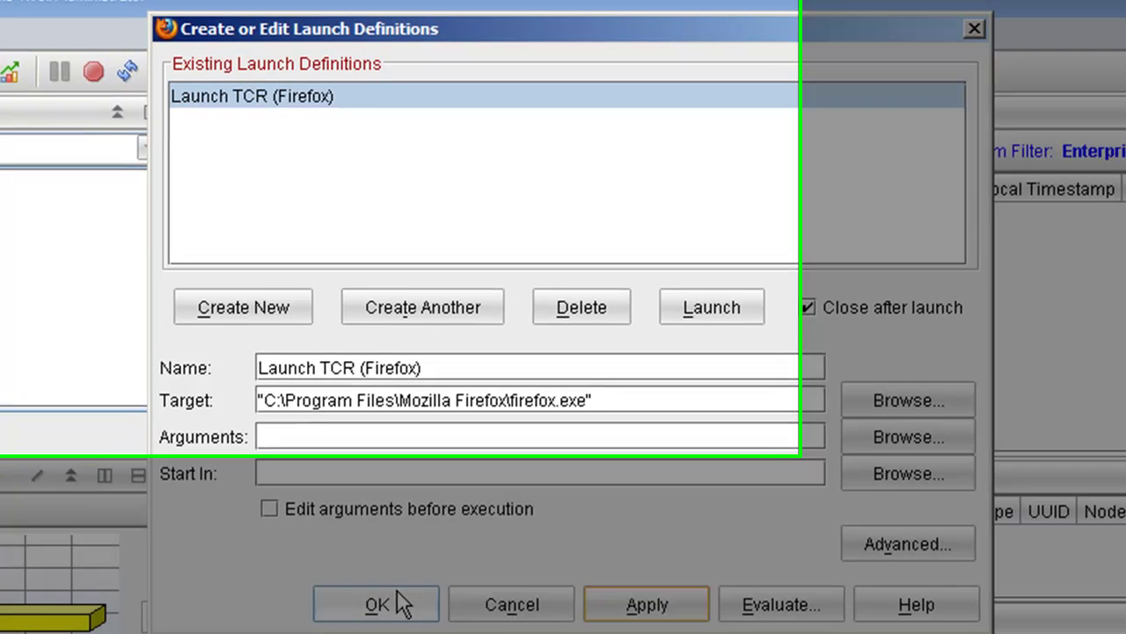
left_click(368, 599)
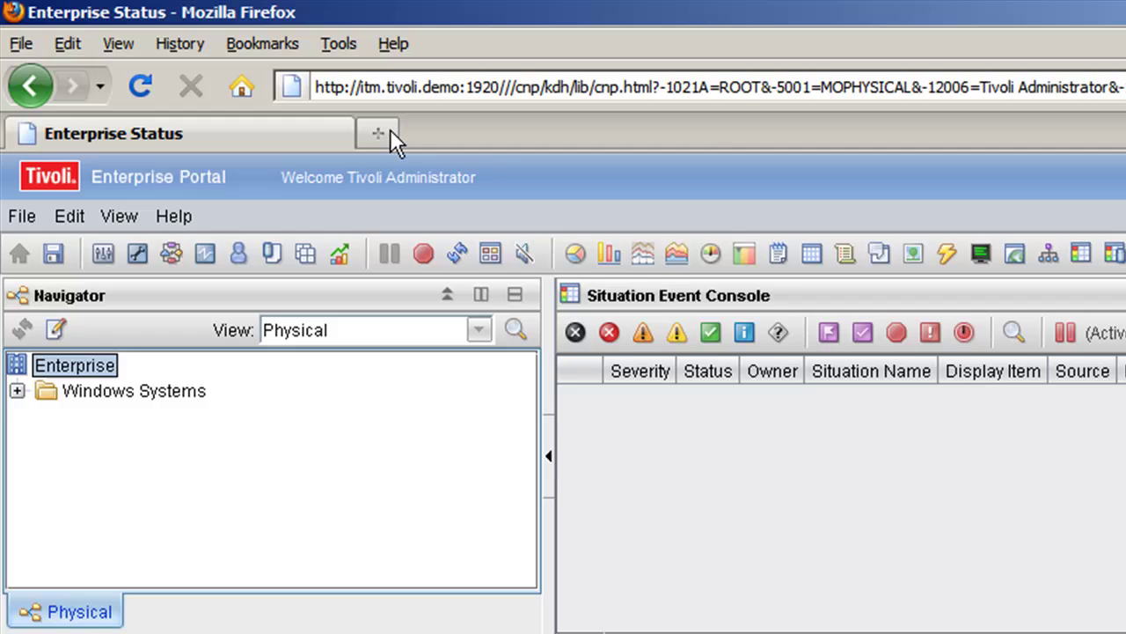
Step: Load the TIP bookmark in a new Firefox tab
left_click(390, 132)
left_click(262, 44)
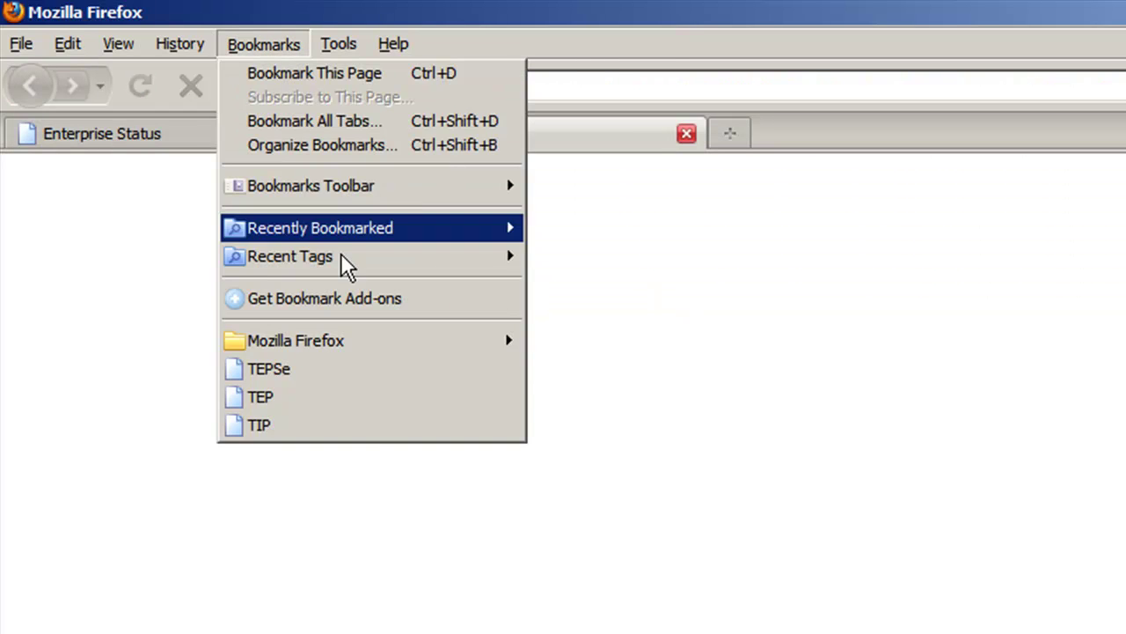
left_click(373, 426)
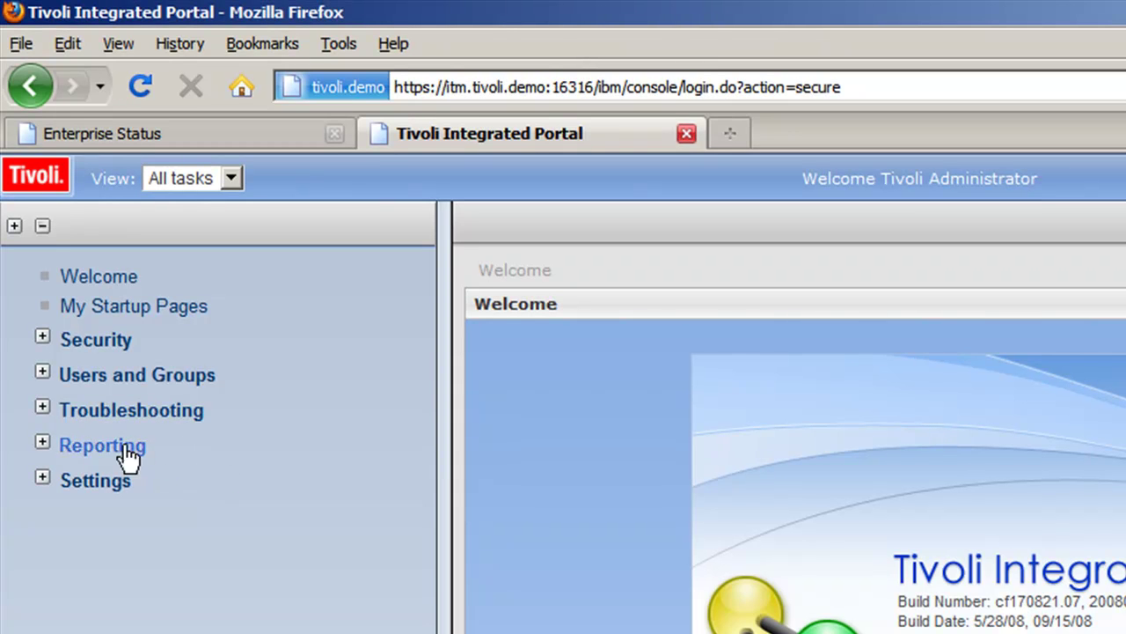
Step: Expand Reporting in the navigation tree and go to Common Reporting
left_click(77, 456)
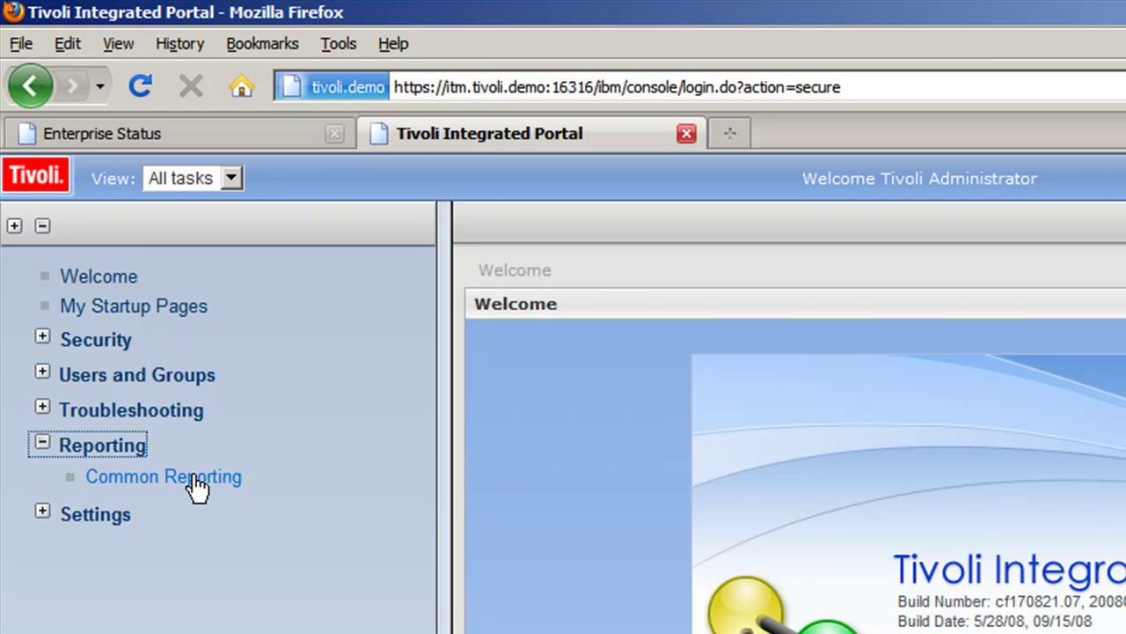
left_click(198, 484)
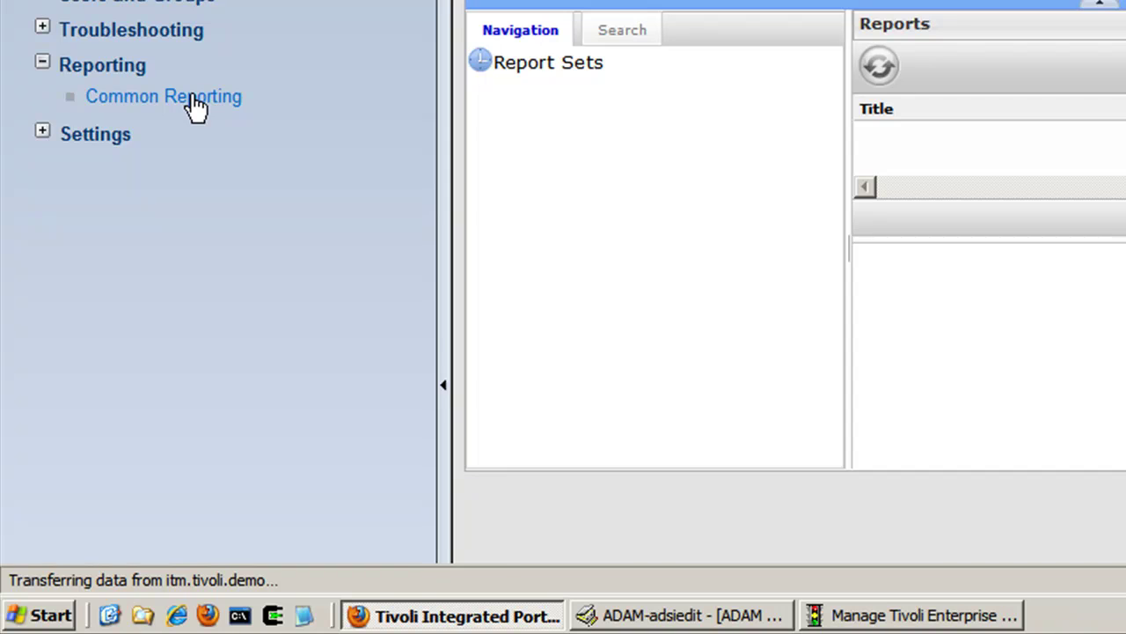
Step: View the Common Reporting link's properties and read through its navigation.do address
right_click(196, 108)
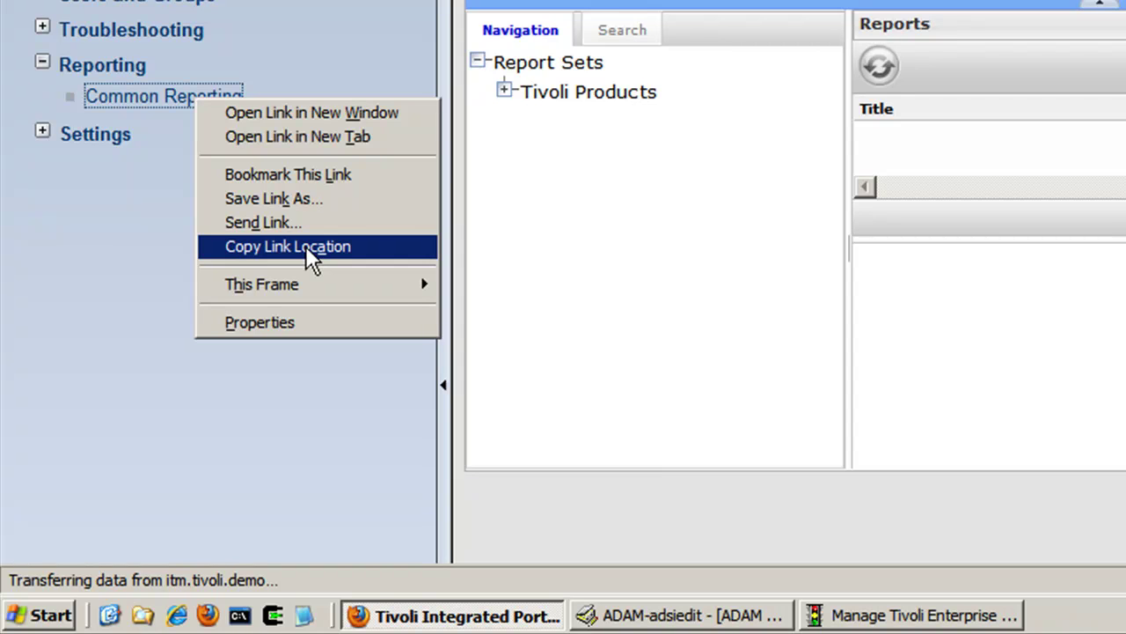
left_click(304, 321)
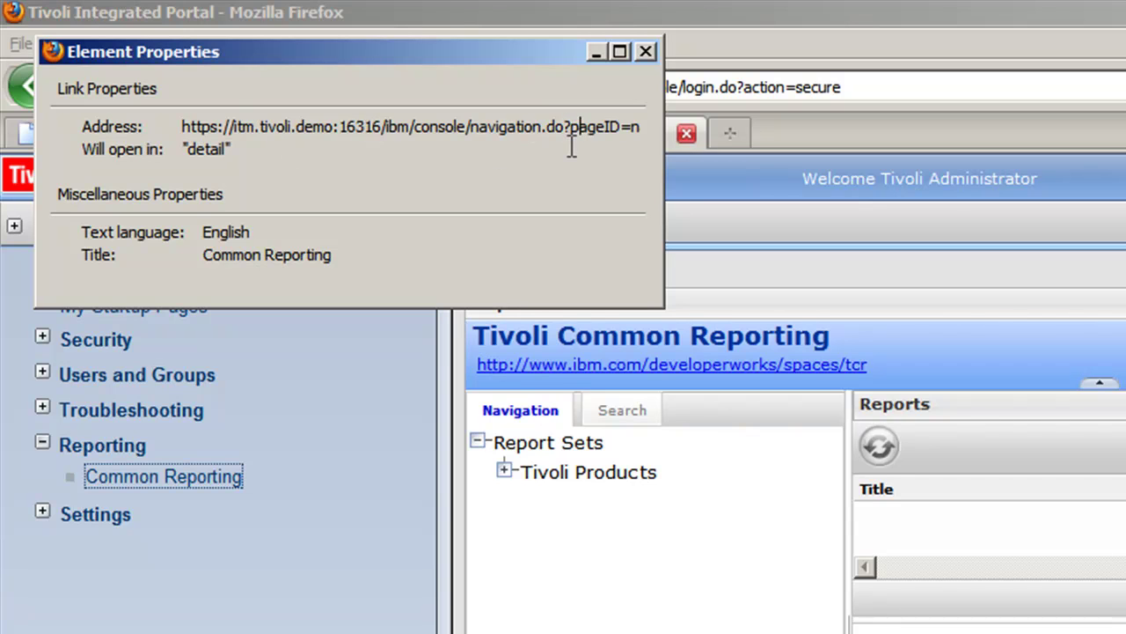
key("Right")
key("Right")
key("Right")
key("Right")
key("Right")
key("Right")
key("Right")
key("Right")
key("Right")
key("Right")
key("Right")
key("Right")
key("Right")
key("Right")
key("Right")
key("Right")
key("Right")
key("Right")
key("Right")
key("Right")
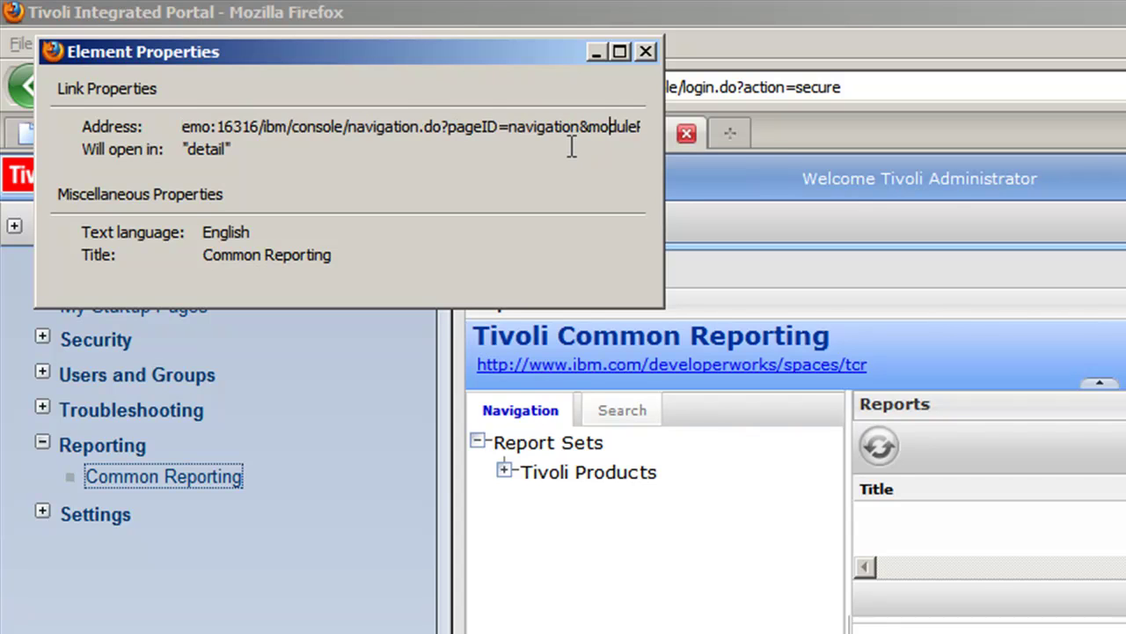
key("Right")
key("Right")
key("Right")
key("Right")
key("Right")
key("Right")
key("Right")
key("Right")
key("Right")
key("Right")
key("Right")
key("Right")
key("Right")
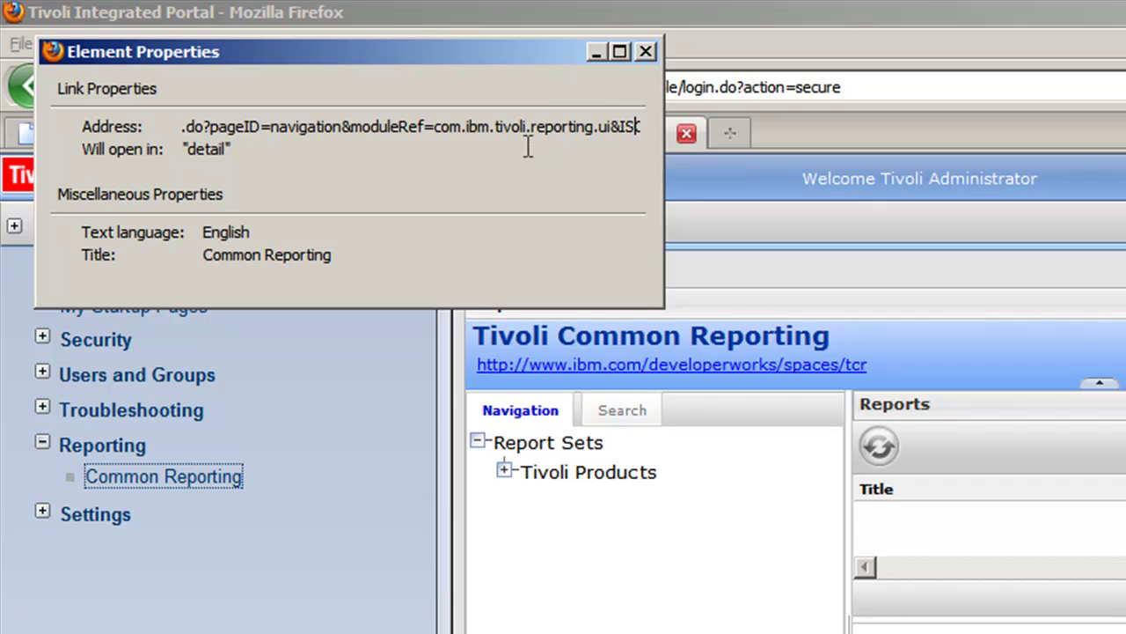
key("Right")
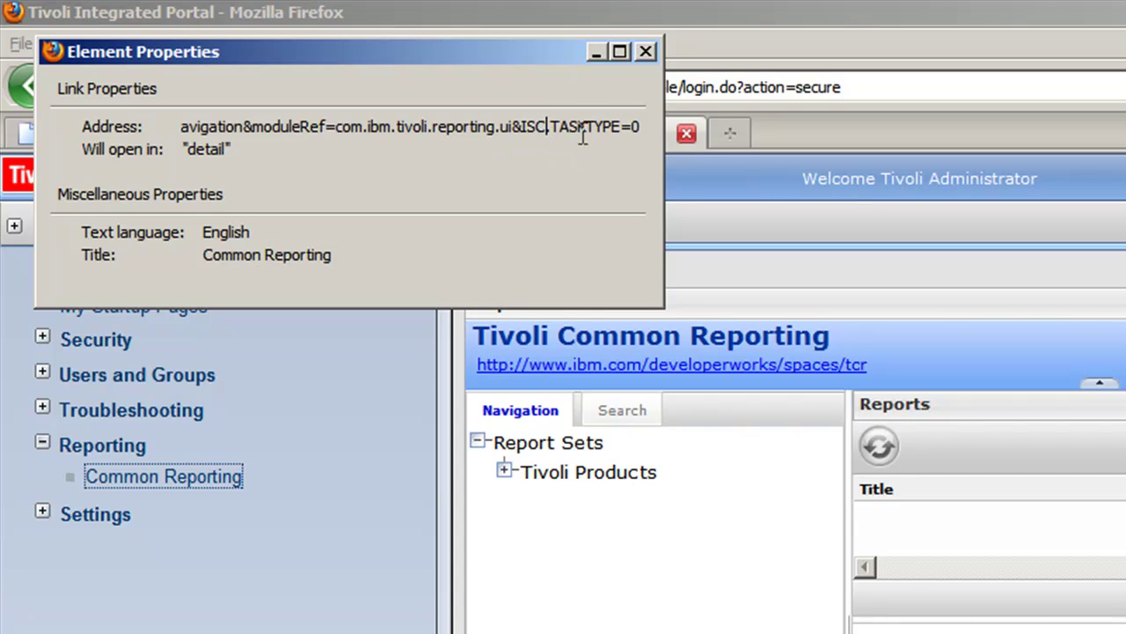
key("Right")
Step: Select the entire link address and close the Element Properties window
left_click(641, 128)
left_click_drag(641, 128, 44, 163)
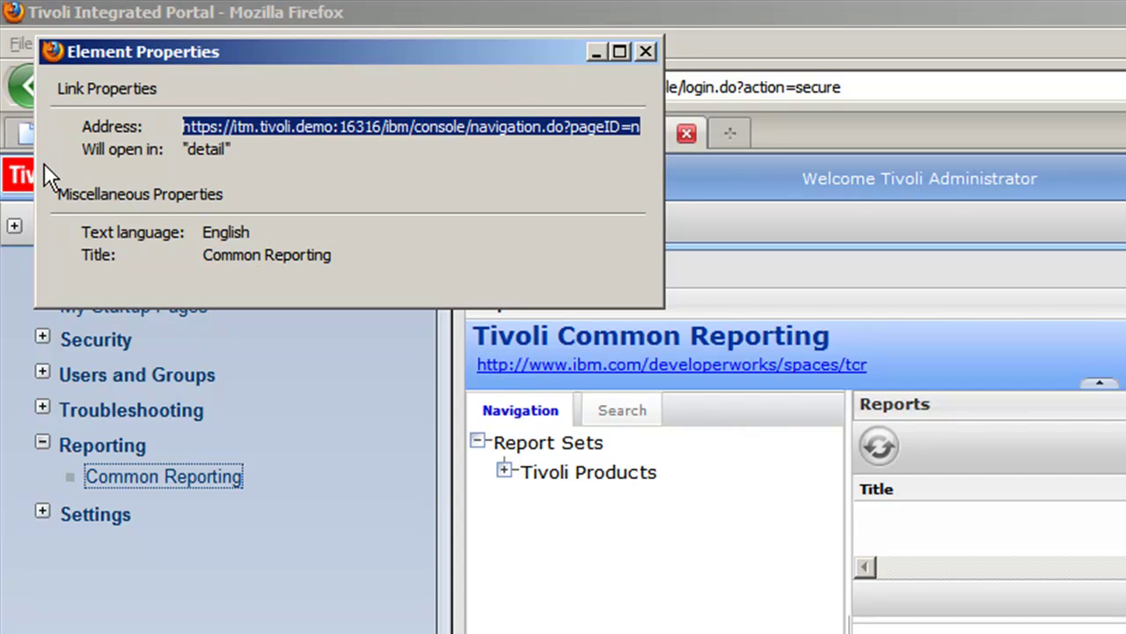
left_click(646, 50)
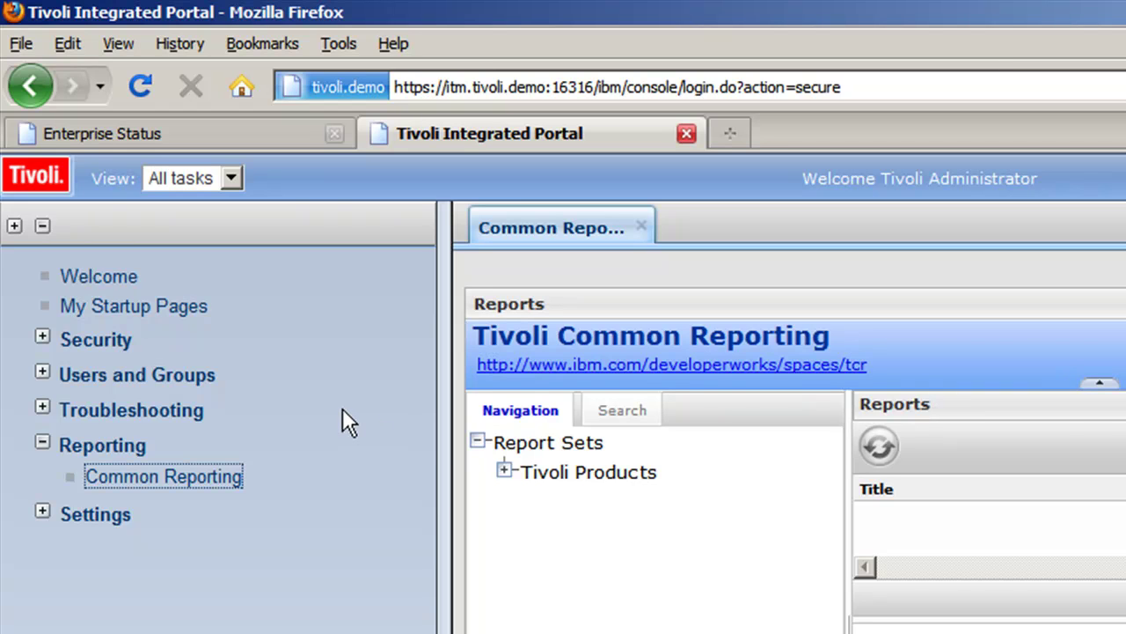